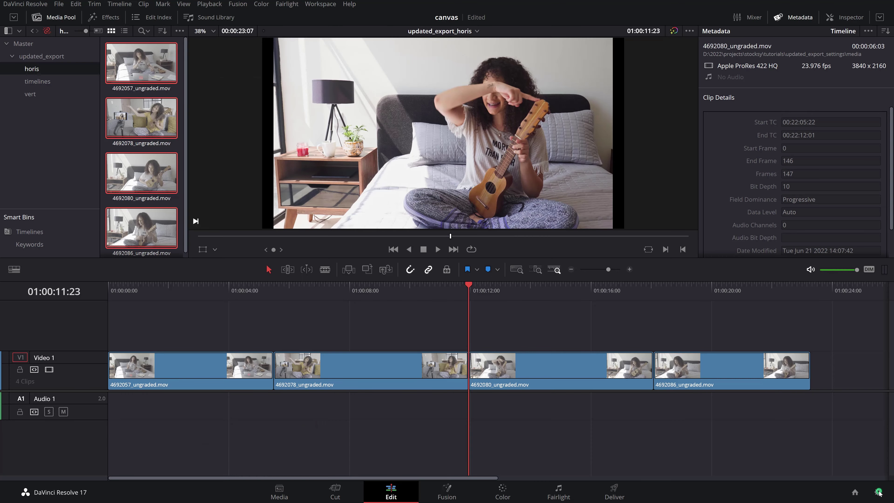
Step: Set the timeline resolution to 3840 x 2160 Ultra HD and save the project settings
left_click(879, 493)
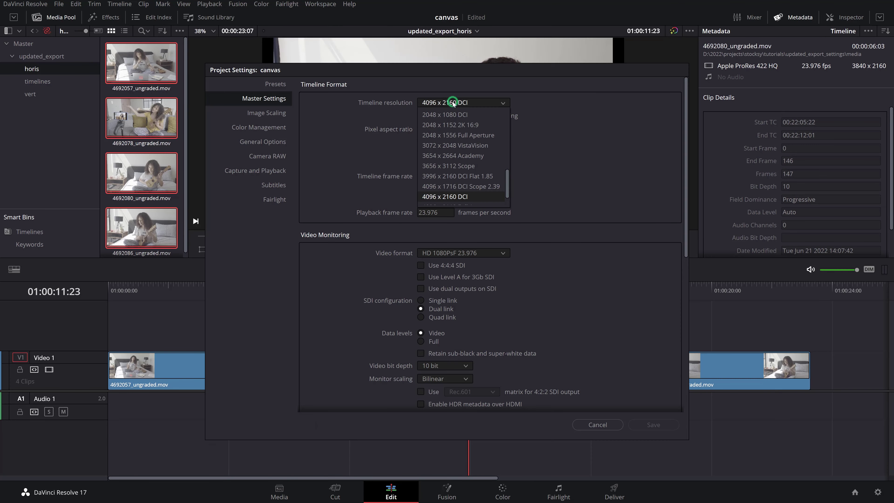
scroll(454, 126, "up", 5)
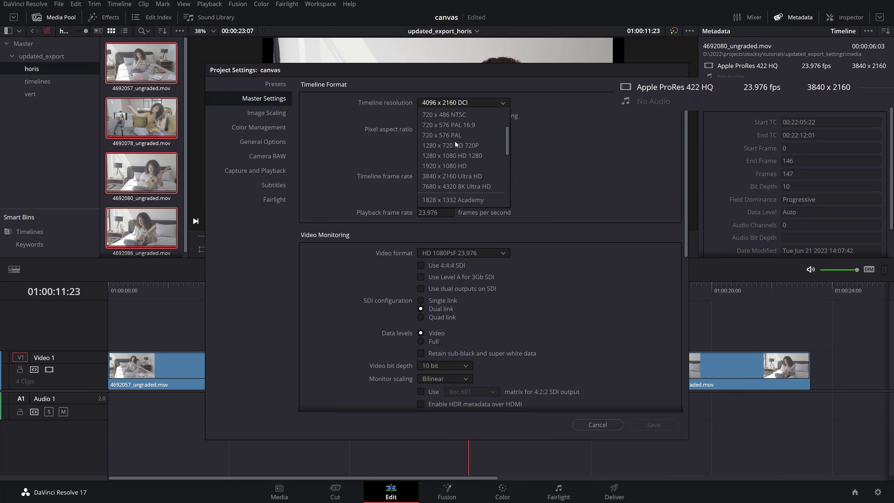
scroll(455, 143, "down", 5)
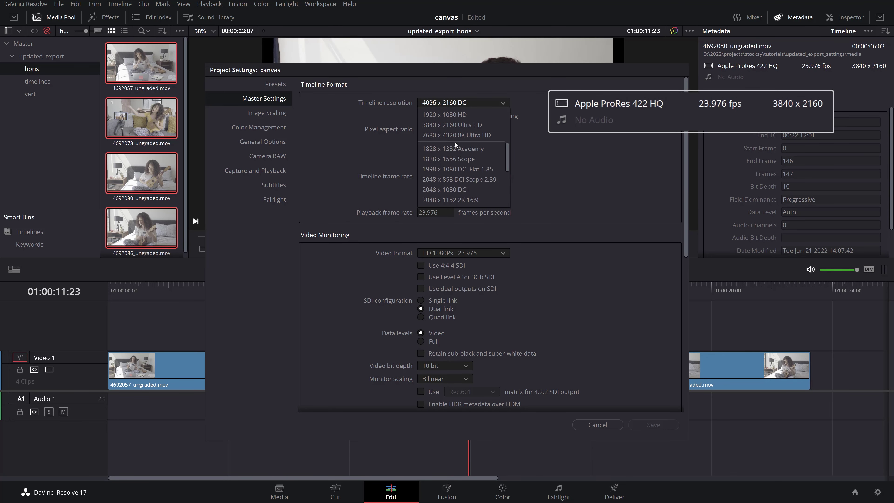
left_click(457, 124)
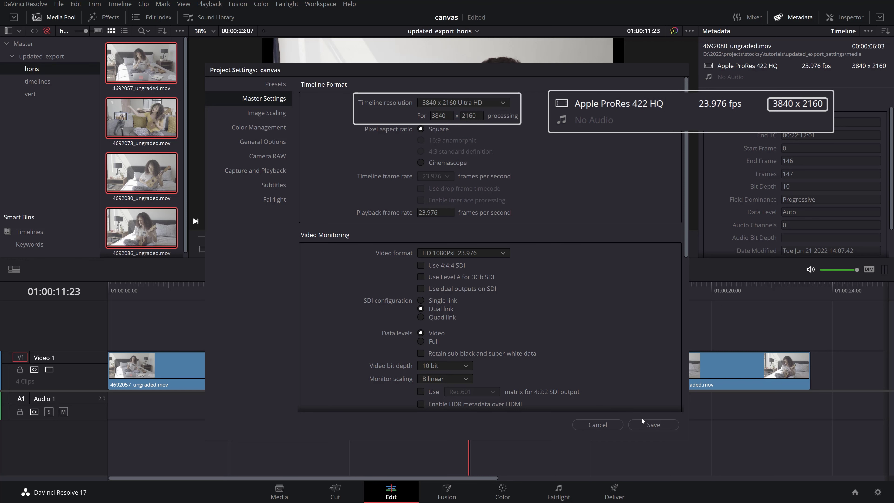
left_click(642, 424)
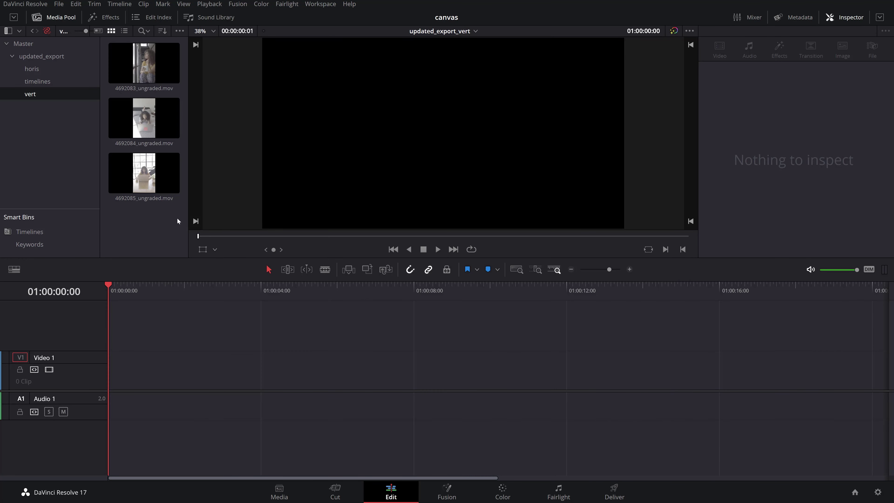
Step: Place all three vert bin clips onto the vert timeline and fit them in view
key("ctrl+a")
left_click_drag(144, 172, 116, 366)
left_click(517, 269)
left_click(422, 292)
left_click(234, 292)
Step: Open the updated_export_horis timeline and place the four horis bin clips onto it
left_click(37, 81)
left_click(149, 73)
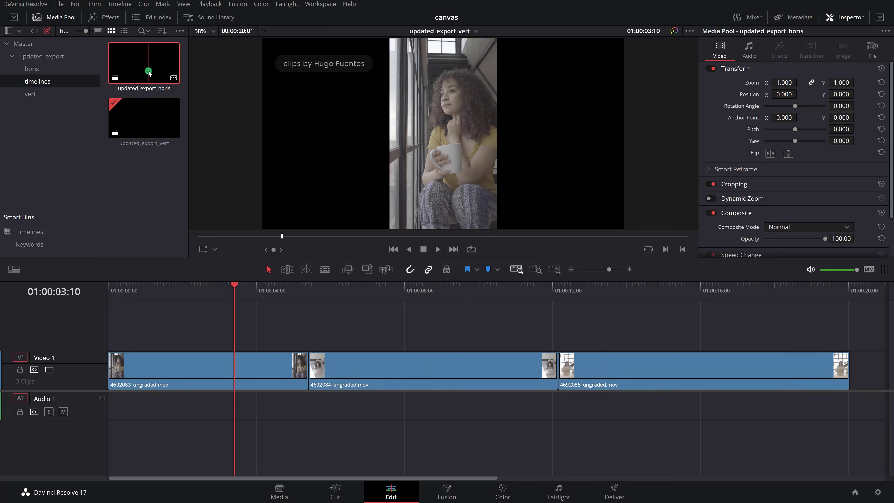
double_click(148, 72)
left_click(32, 69)
left_click(158, 215)
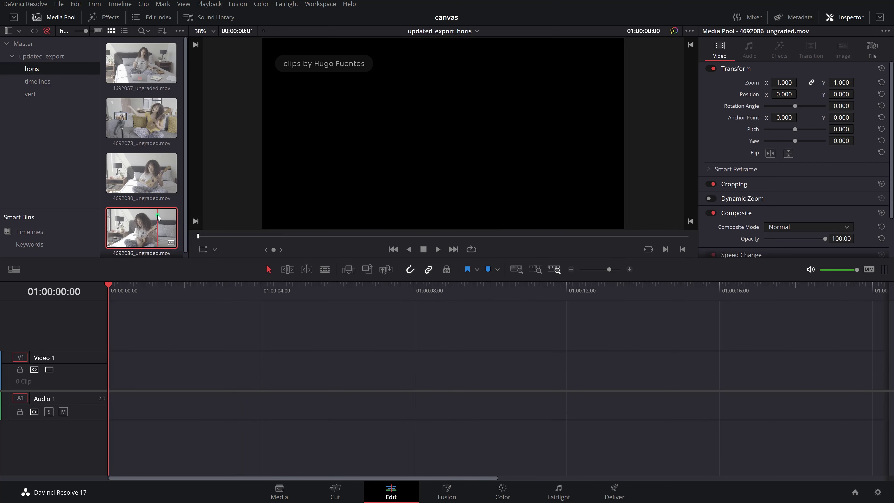
left_click(152, 68, "shift")
left_click_drag(152, 68, 151, 366)
Step: On the Deliver page, make a new deliverables folder the render destination and choose Individual clips
key("shift+8")
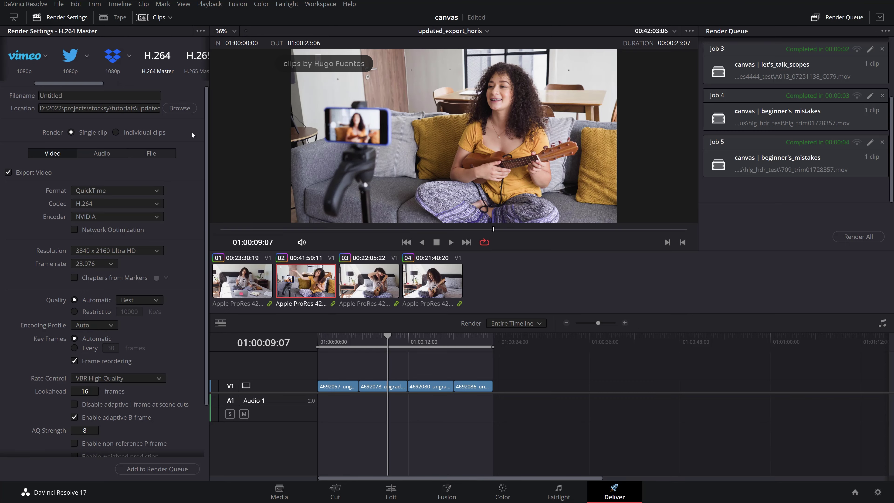
left_click(178, 108)
left_click(246, 144)
type("deliverables")
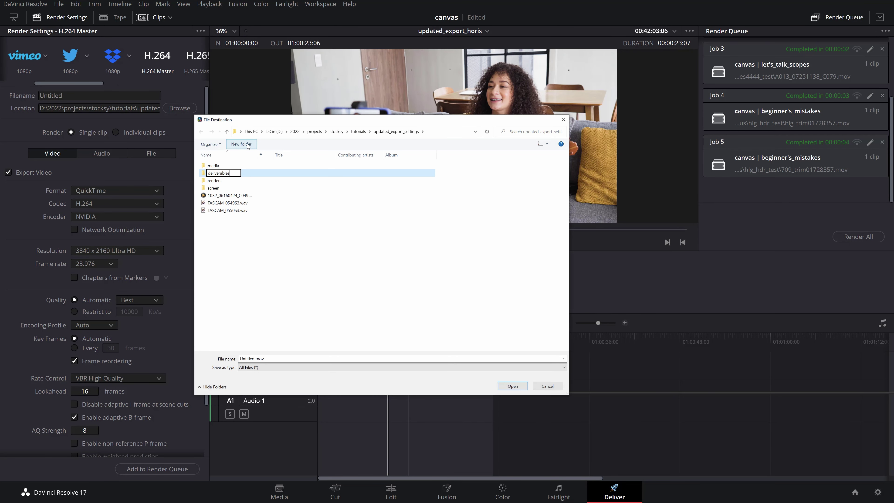
key("Return")
key("Return")
left_click(516, 385)
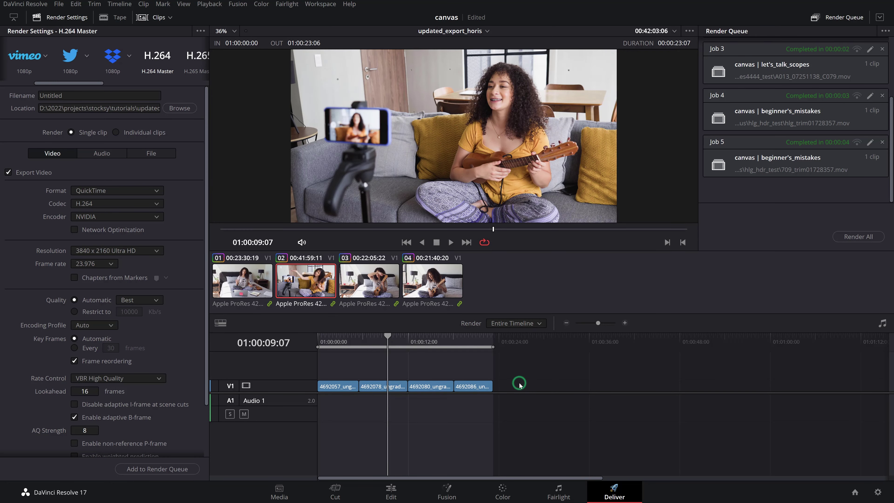
left_click(135, 133)
Step: Name files by Source name with unique filenames as Suffix, and set the subfolder to graded
left_click(141, 154)
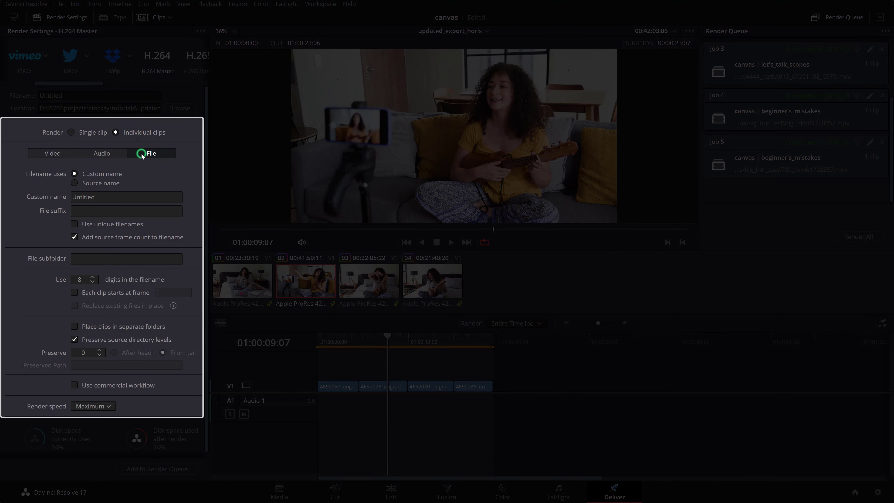
left_click(111, 184)
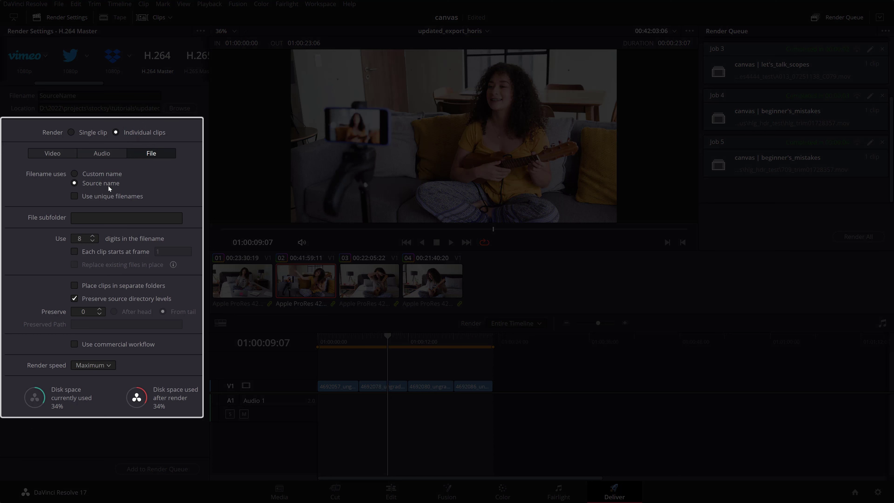
left_click(105, 198)
left_click(107, 209)
left_click(99, 230)
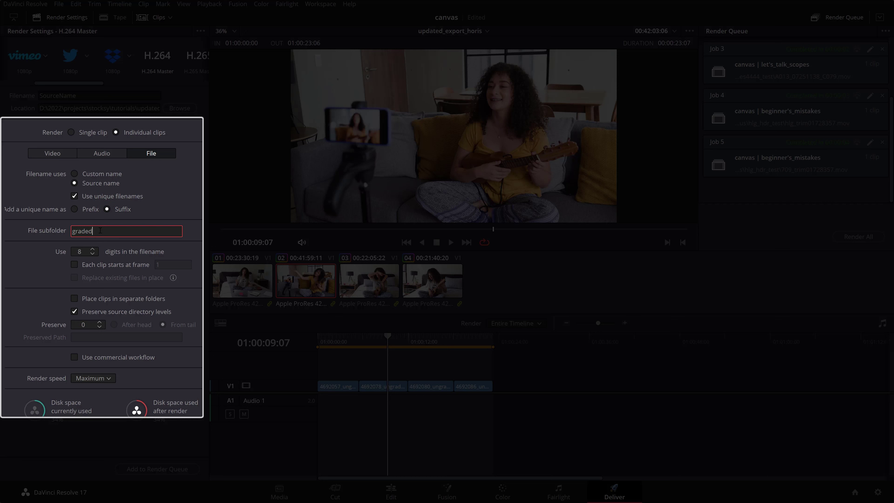
Step: Turn off Export Audio in the Audio settings and return to the Video settings
left_click(102, 153)
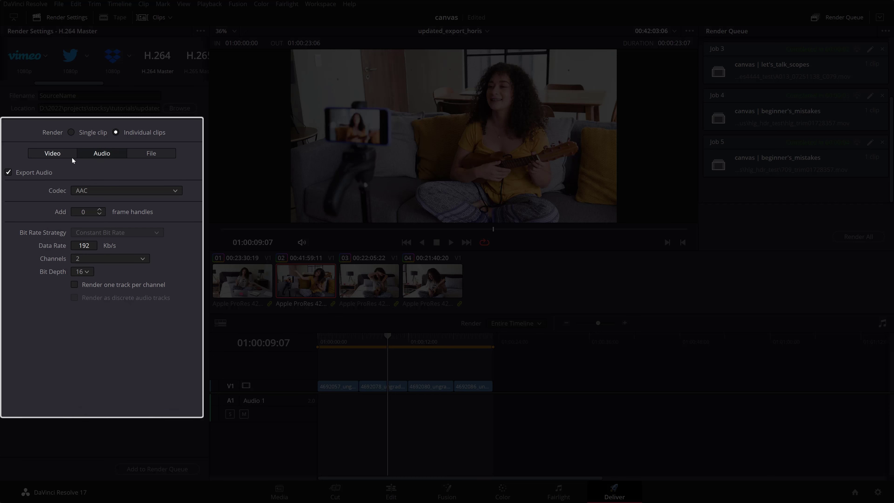
left_click(24, 173)
left_click(52, 154)
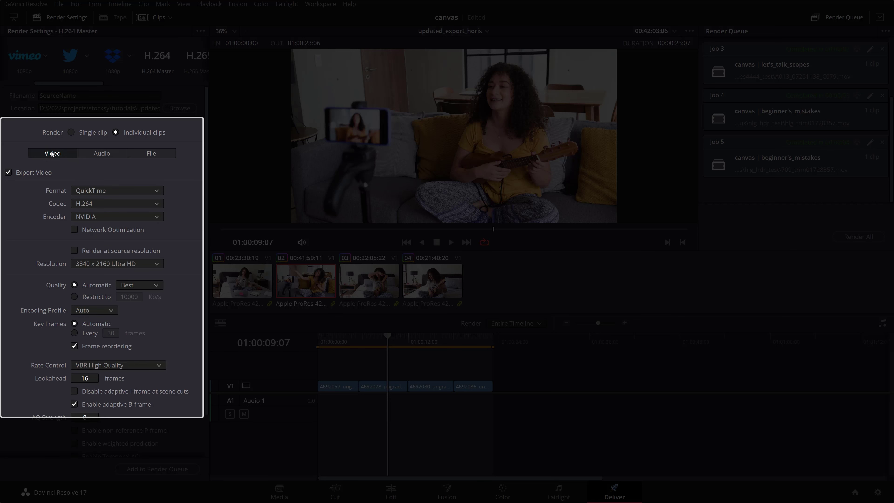
Step: Keep the QuickTime format and set the codec to DNxHR, type DNxHR HQX 12-bit
left_click(132, 191)
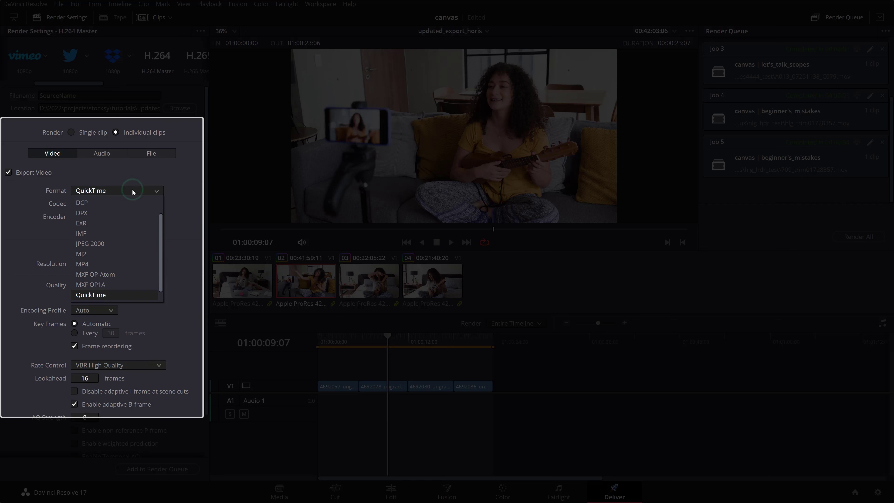
left_click(133, 190)
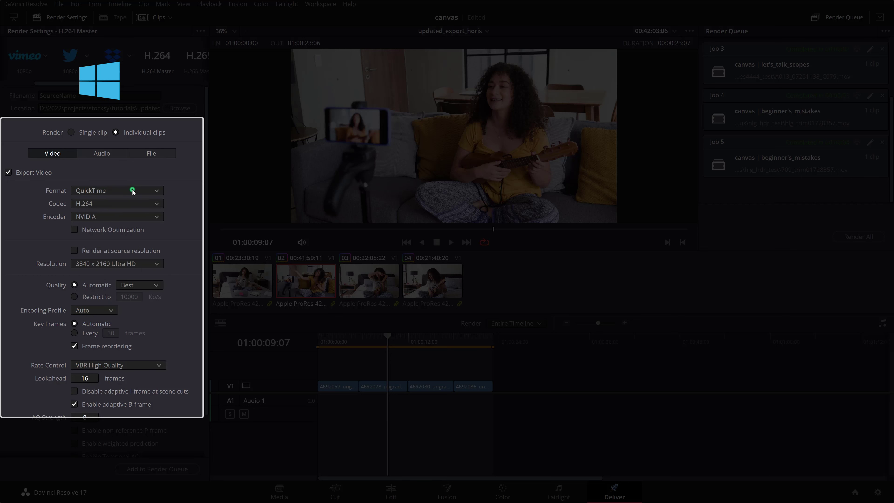
left_click(130, 204)
left_click(105, 227)
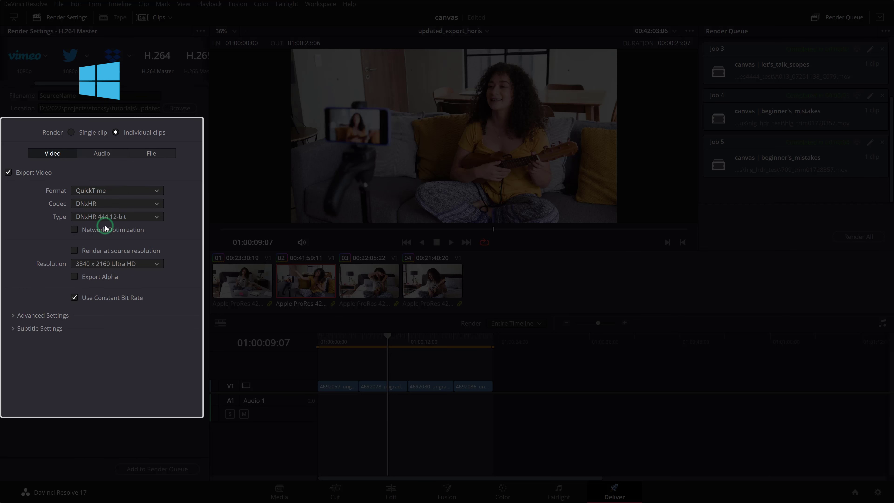
left_click(108, 218)
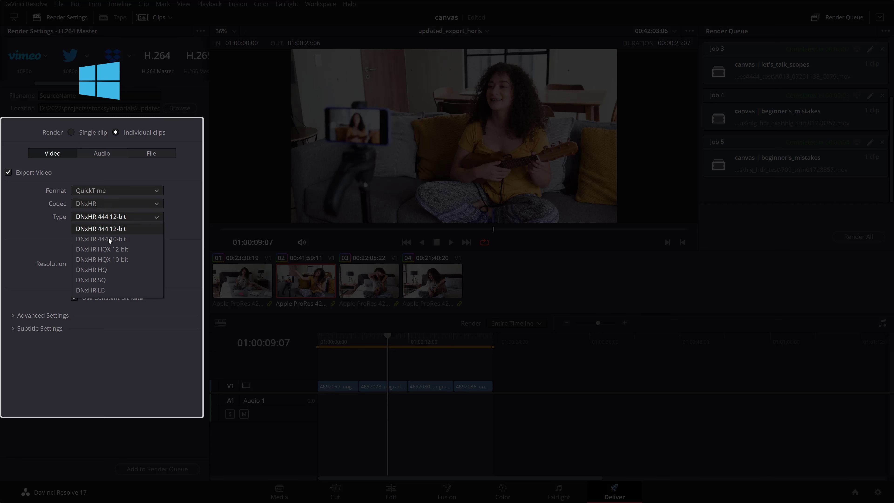
left_click(113, 250)
Step: In Advanced Settings choose Full data levels and enable Render at source resolution
left_click(13, 315)
left_click(75, 368)
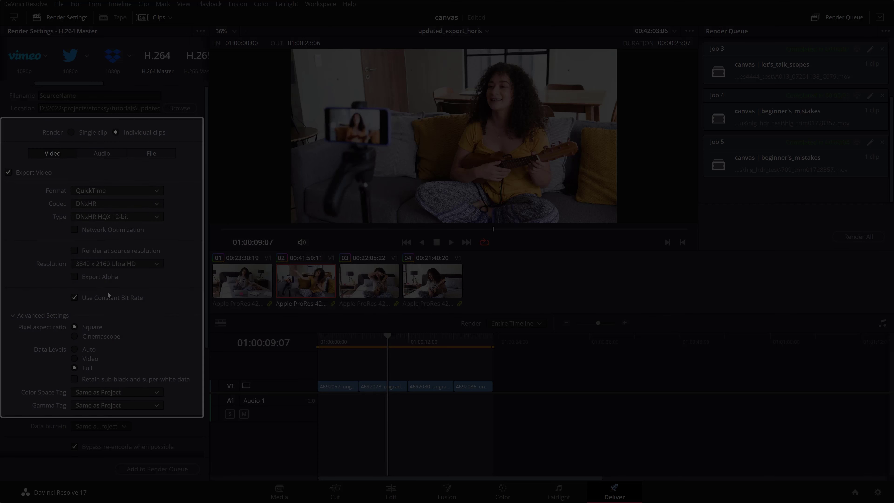
left_click(75, 249)
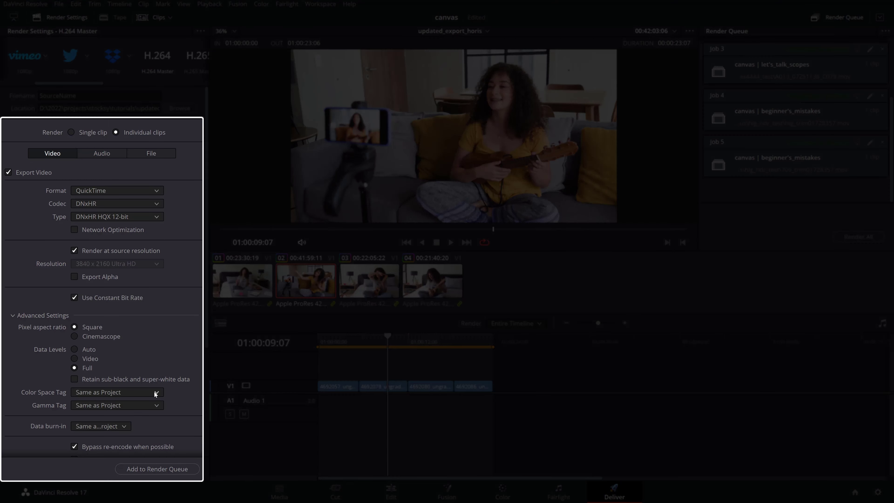
Step: Tag the render with Rec.709 color space and Gamma 2.4, keeping Full data levels
left_click(155, 392)
left_click(92, 370)
left_click(144, 405)
scroll(146, 361, "down", 5)
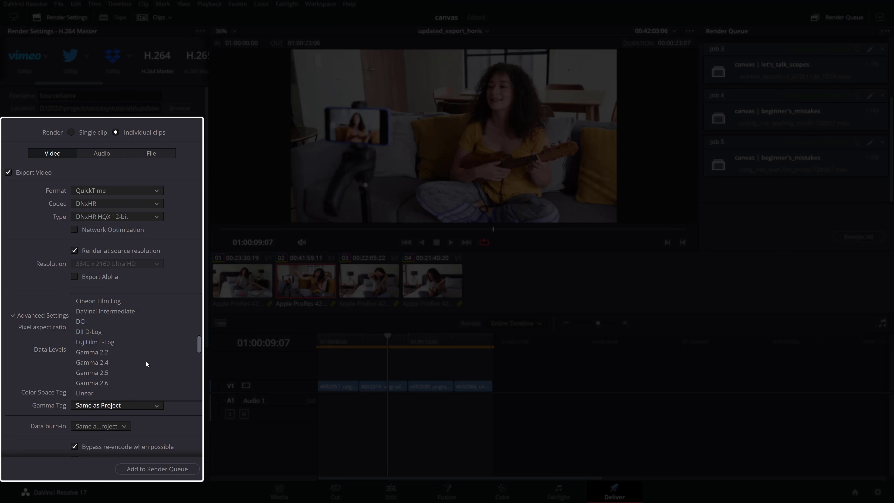
left_click(140, 361)
left_click(89, 365)
Step: Force highest-quality sizing and debayer, then queue and render the four-clip job
scroll(95, 352, "down", 5)
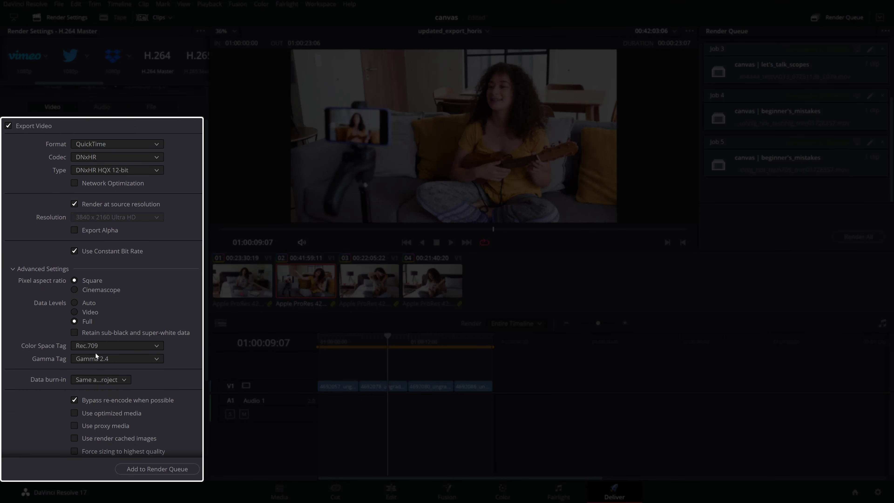
left_click(93, 345)
left_click(91, 357)
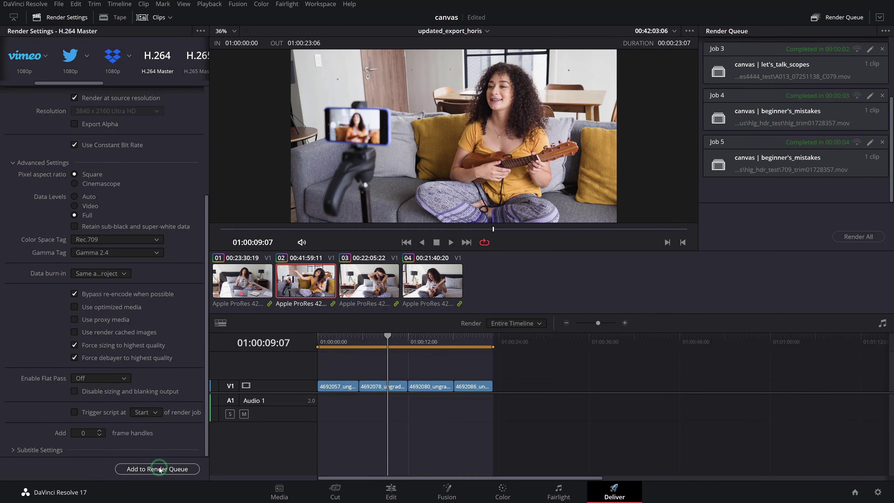
left_click(159, 469)
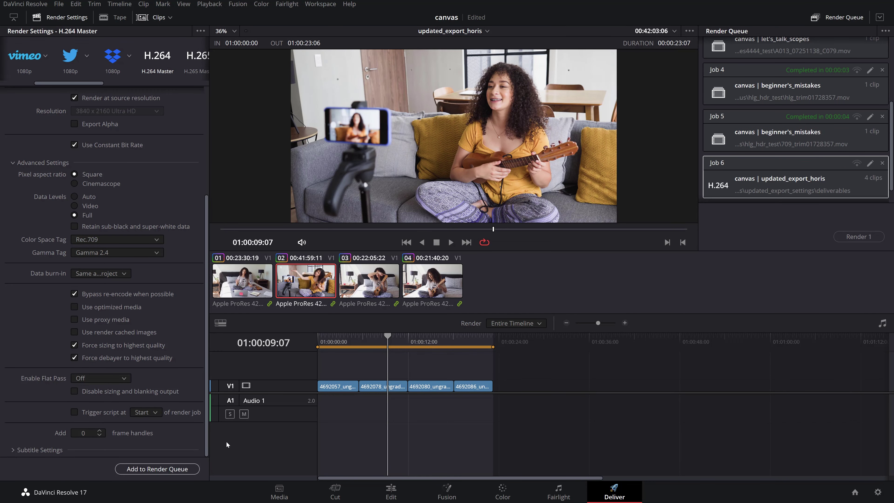
left_click(859, 236)
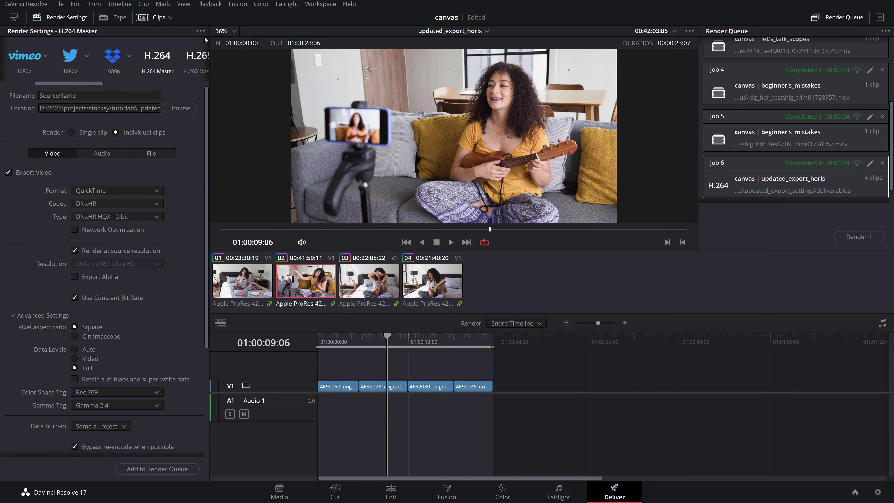
Step: Use Save As New Preset from the render settings menu to store them as 4k_graded
left_click(201, 31)
left_click(229, 57)
type("4k_graded")
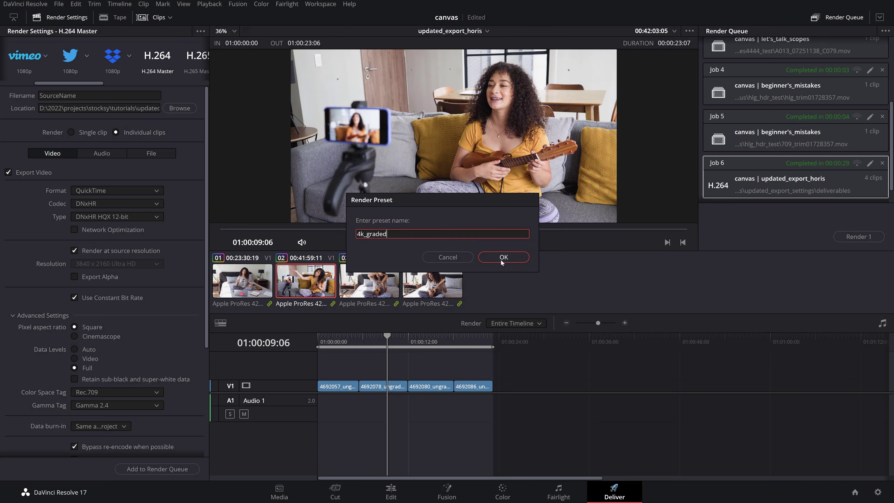
left_click(505, 257)
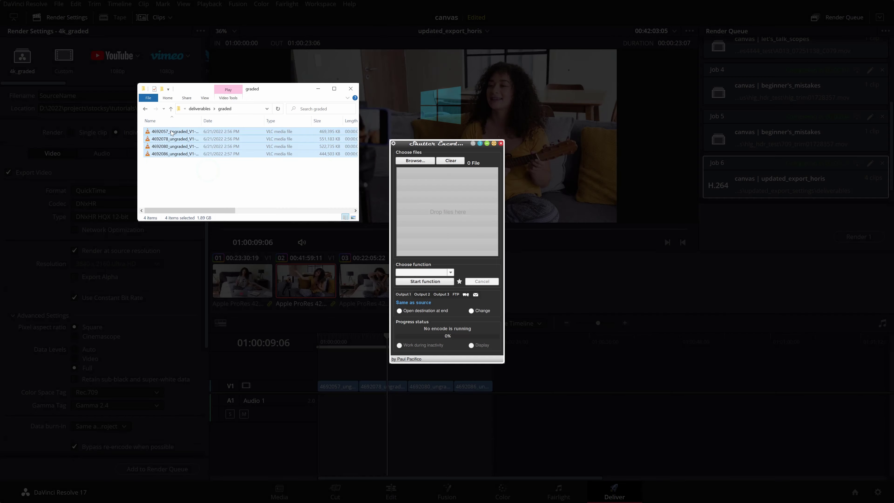
Step: Load the four rendered clips, choose Apple ProRes, and output to the prores_422 folder
left_click_drag(172, 133, 454, 232)
left_click(450, 272)
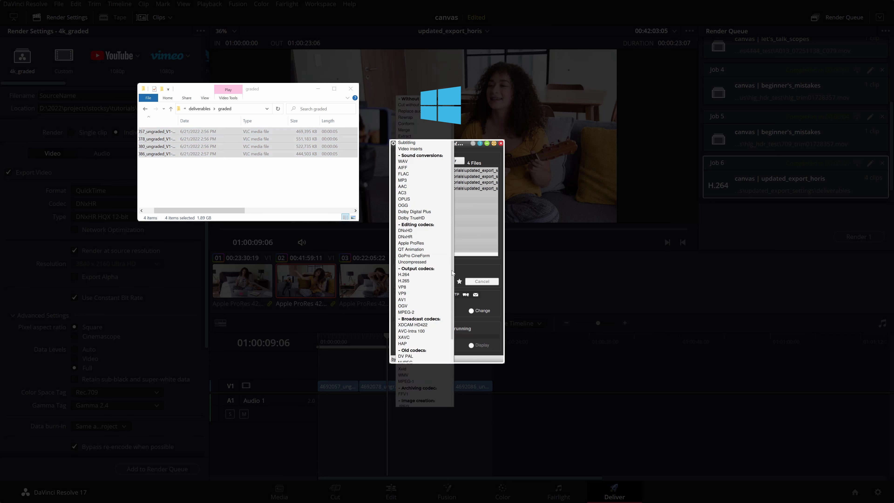
left_click(418, 242)
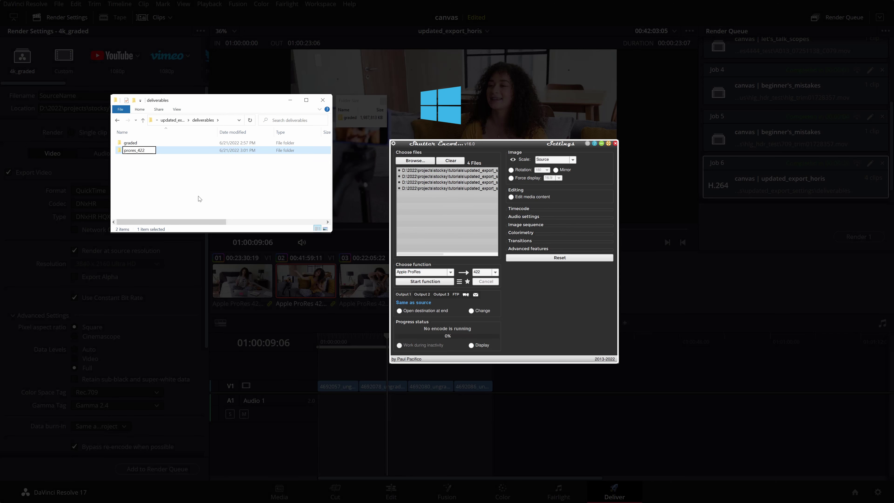
left_click_drag(197, 150, 434, 305)
left_click(521, 232)
Step: Convert levels 0-255 to 16-235, start the conversion, and attach the ungraded ProRes file to the upload
left_click(578, 240)
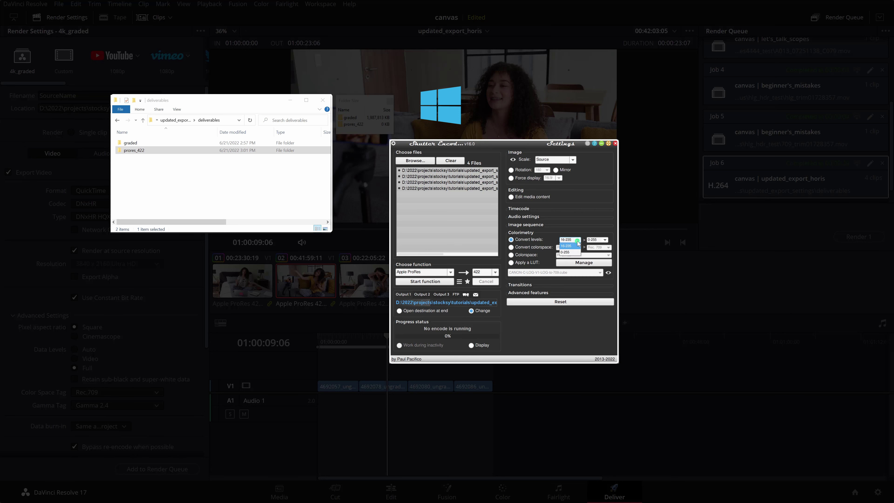
left_click(570, 253)
left_click(431, 282)
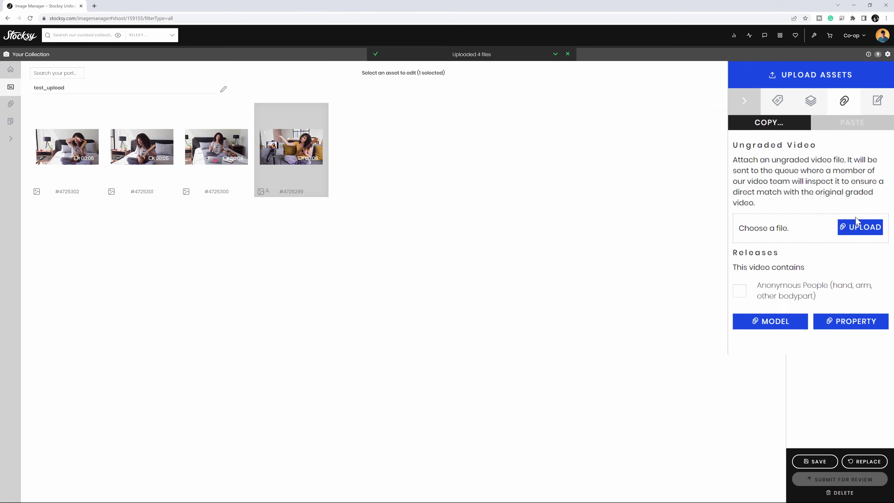
left_click(856, 220)
double_click(180, 144)
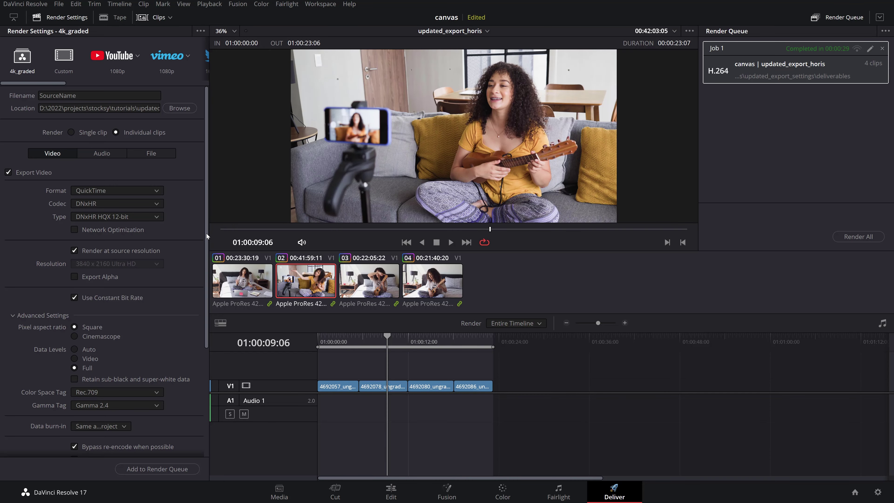
Step: Scroll down the 4k_graded render settings on the Deliver page
scroll(203, 254, "down", 5)
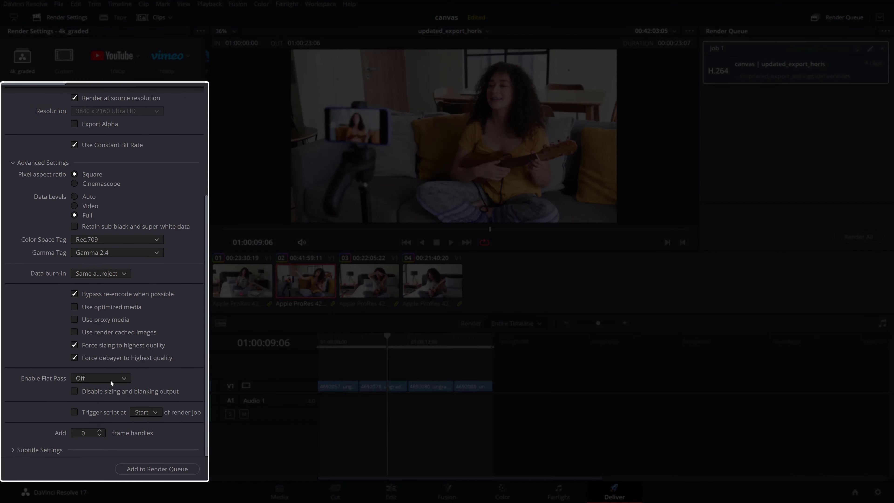
Step: Set Enable Flat Pass to Always On and change the File subfolder to ungraded
left_click(110, 379)
left_click(88, 411)
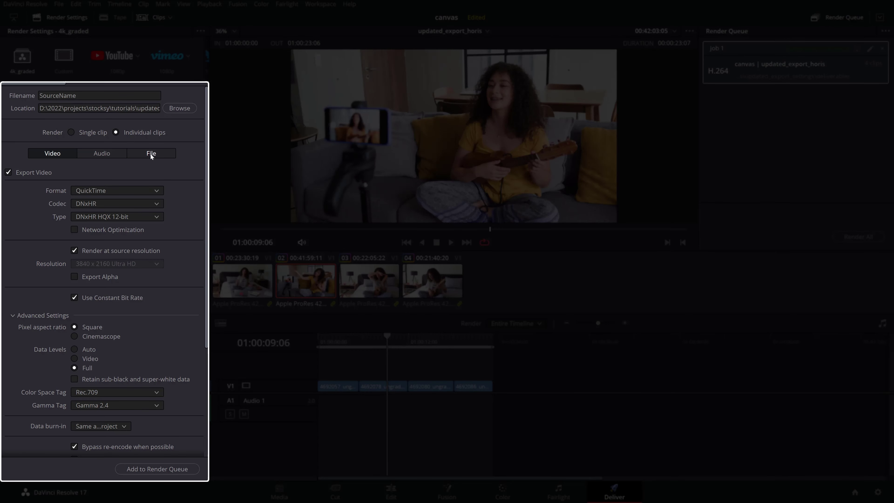
left_click(152, 154)
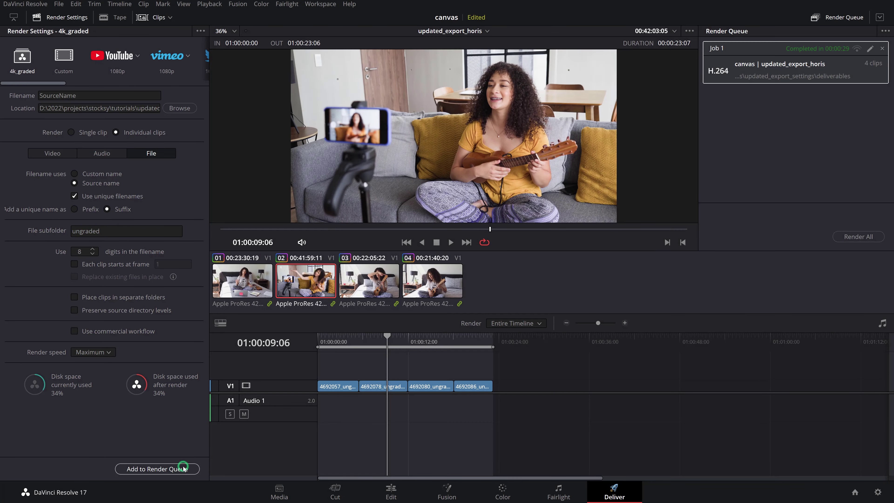
Step: Queue and render the ungraded clips as Job 2, then save the settings as preset 4k_ungraded
left_click(157, 468)
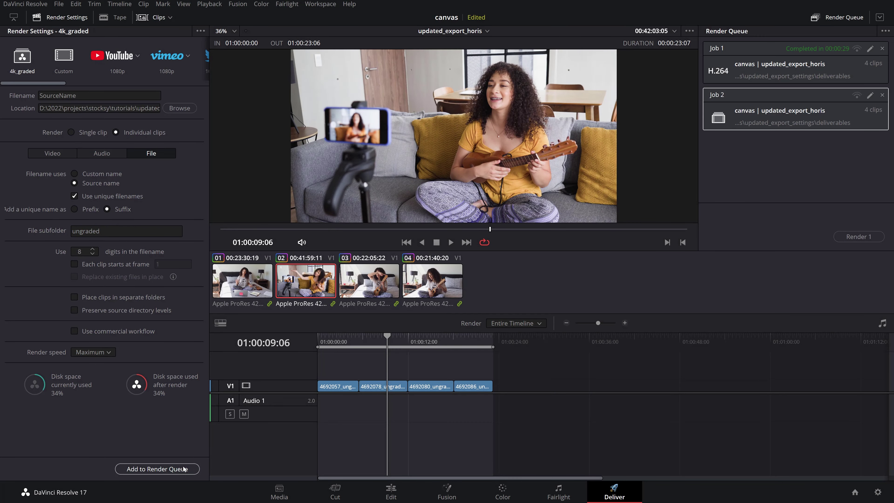
left_click(858, 237)
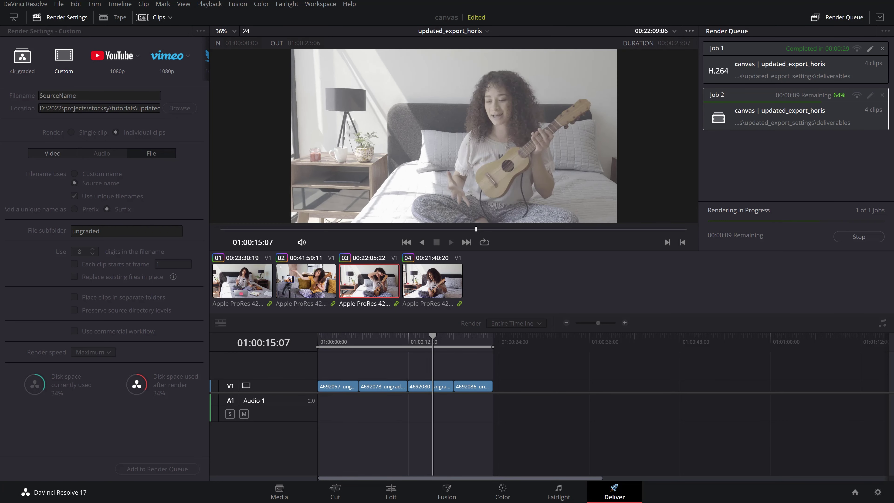
left_click(201, 31)
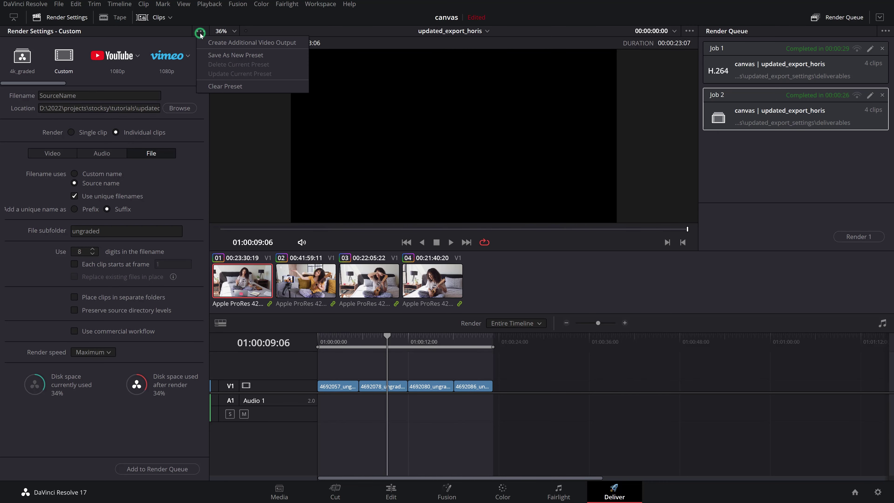
left_click(223, 55)
type("4k_ungraded")
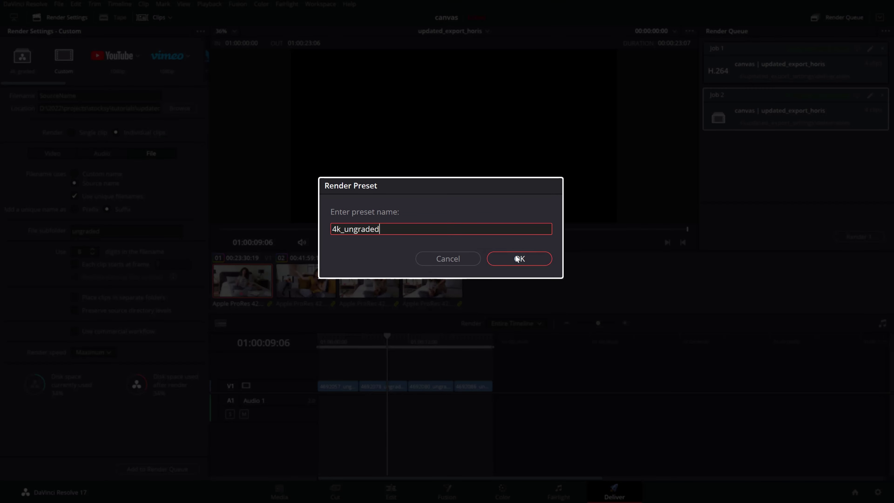
left_click(518, 259)
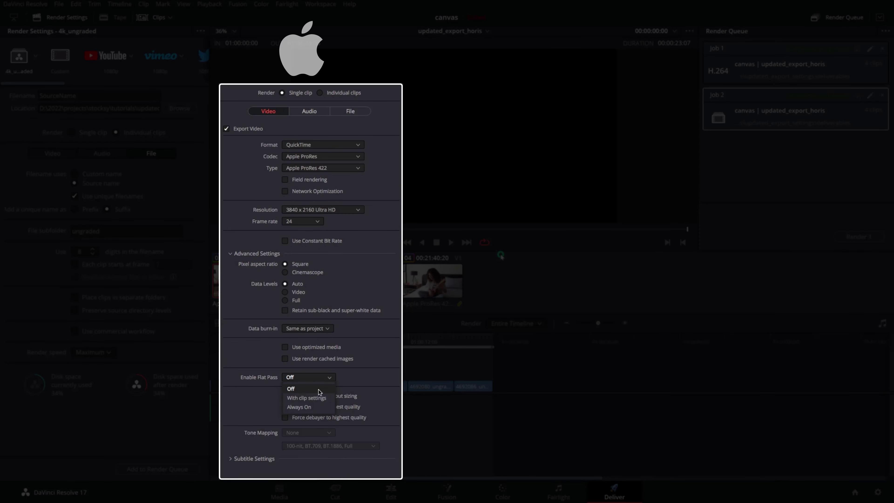
Step: Turn flat pass Always On and pick Apple ProRes 422 HQ as the QuickTime type
left_click(306, 407)
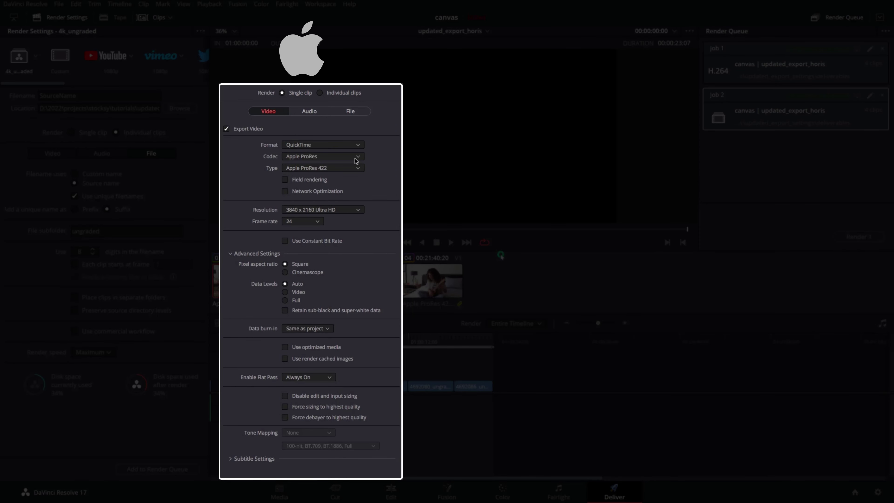
left_click(357, 169)
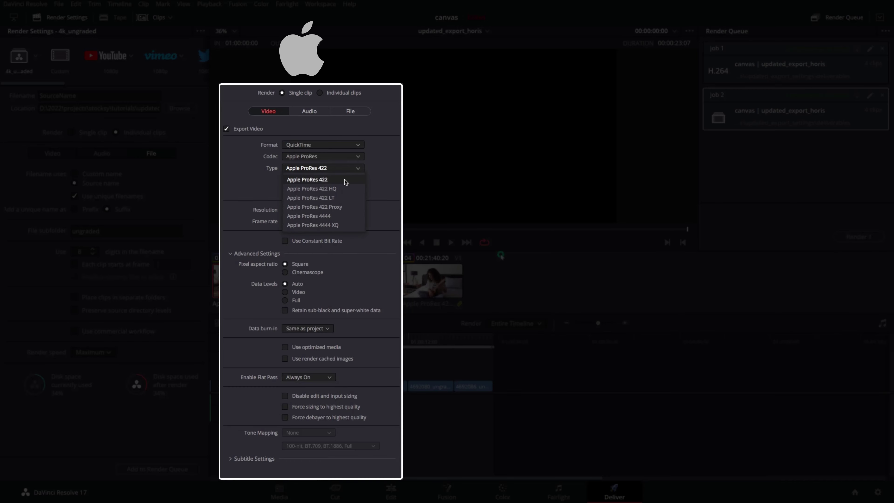
left_click(336, 189)
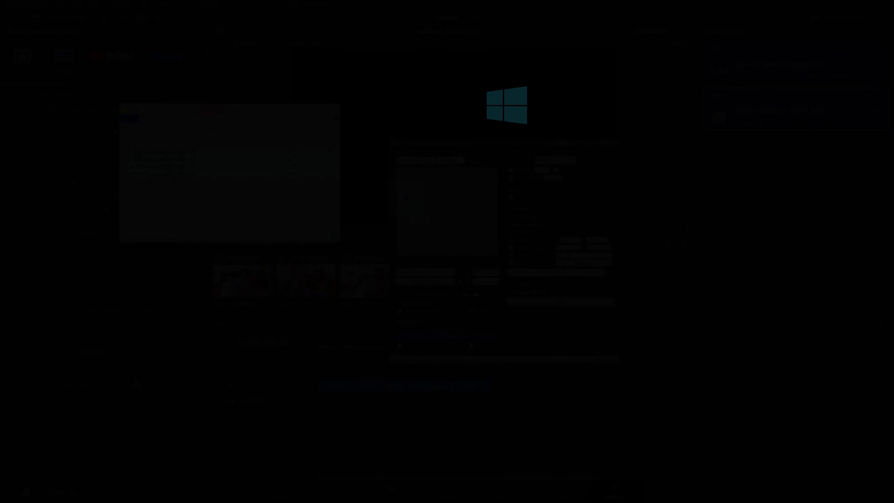
Step: In Shutter Encoder, set the Apple ProRes profile to 422 HQ for the ungraded clips
key("alt+Tab")
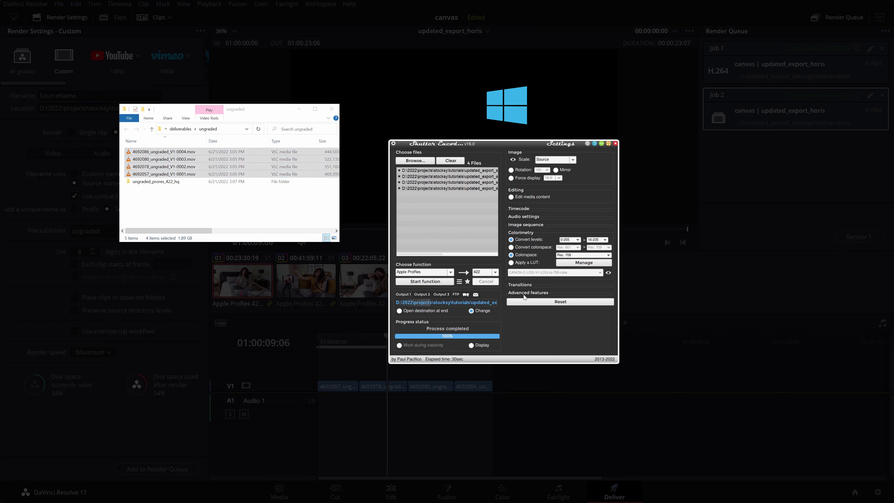
left_click(495, 272)
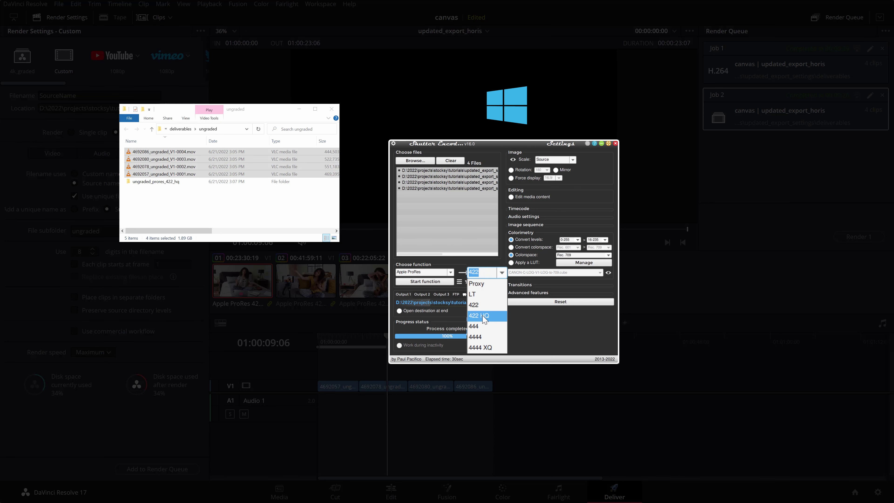
left_click(482, 315)
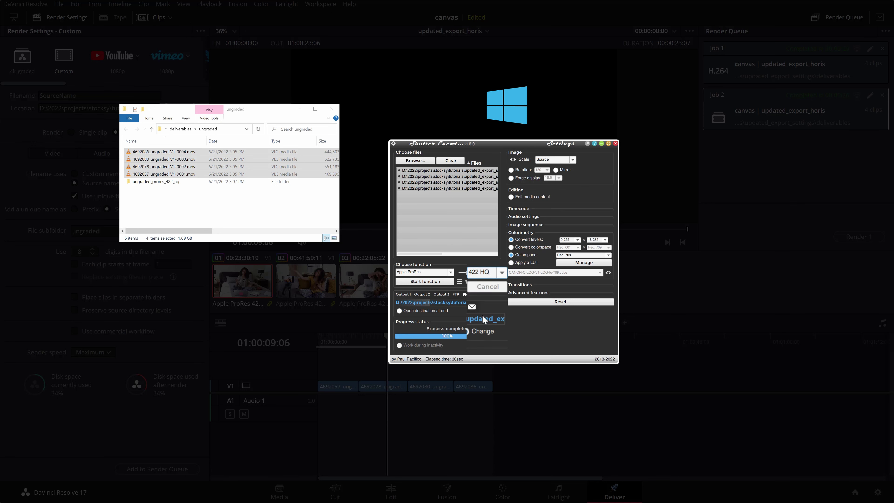